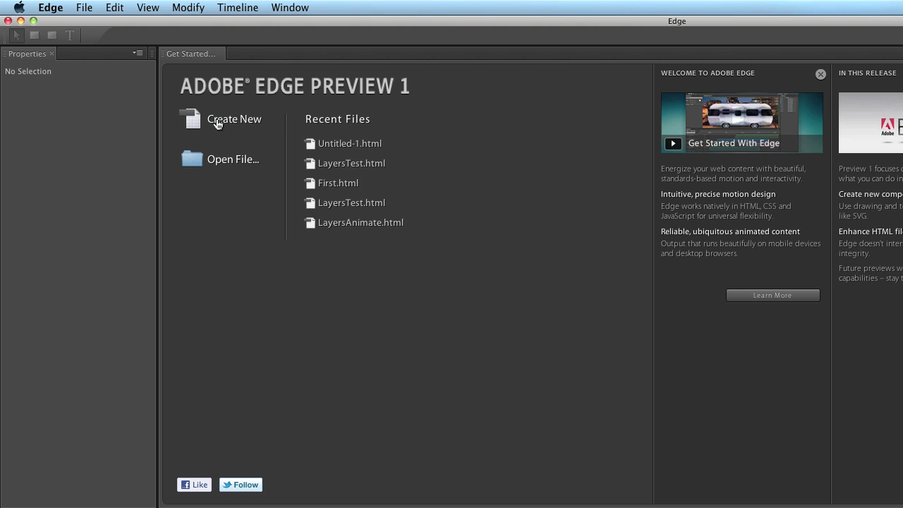
Create a new composition and import Sky.png from the Edge01 folder onto the stage.
left_click(217, 123)
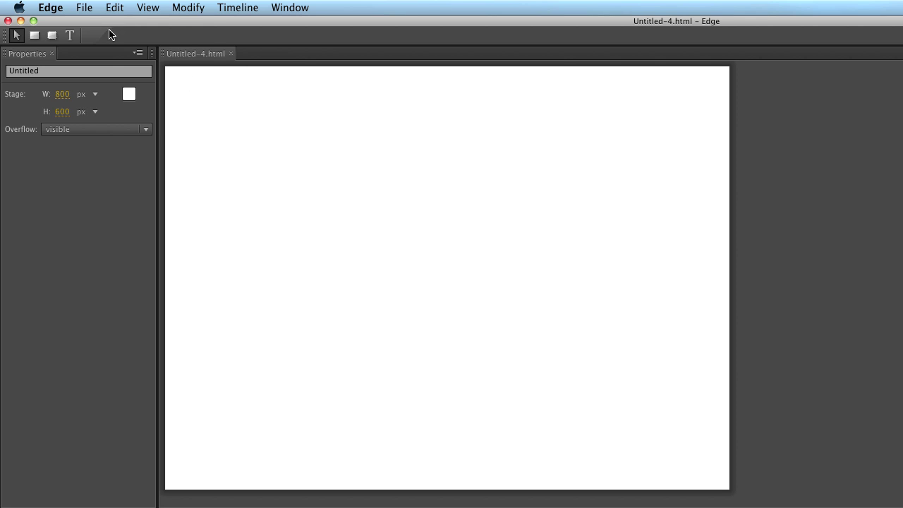
left_click(86, 10)
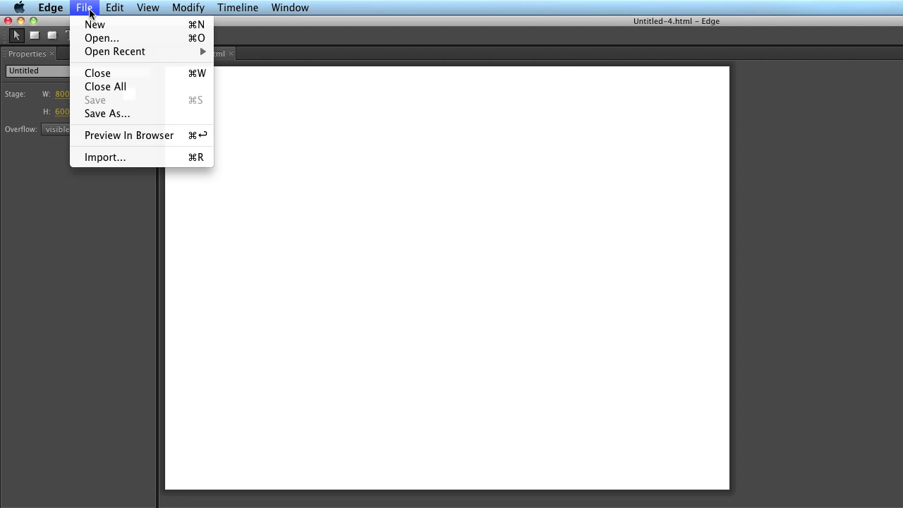
left_click(153, 156)
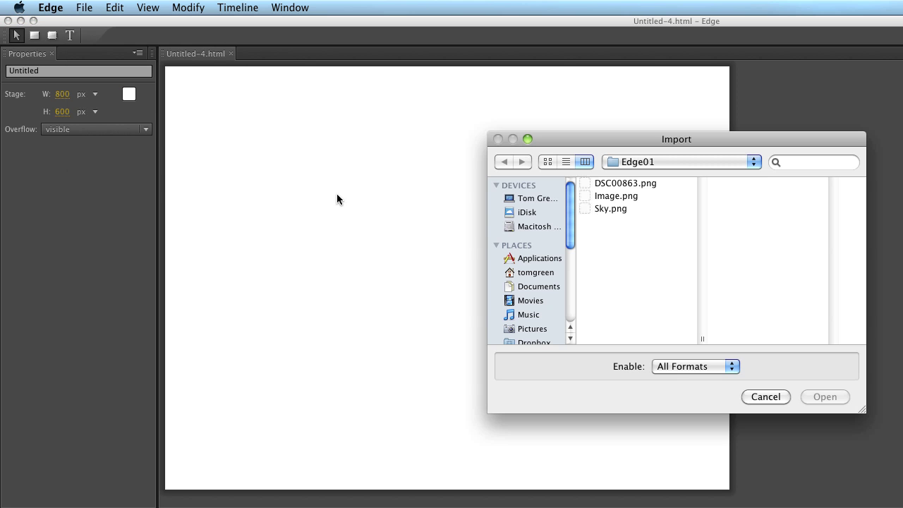
left_click(611, 207)
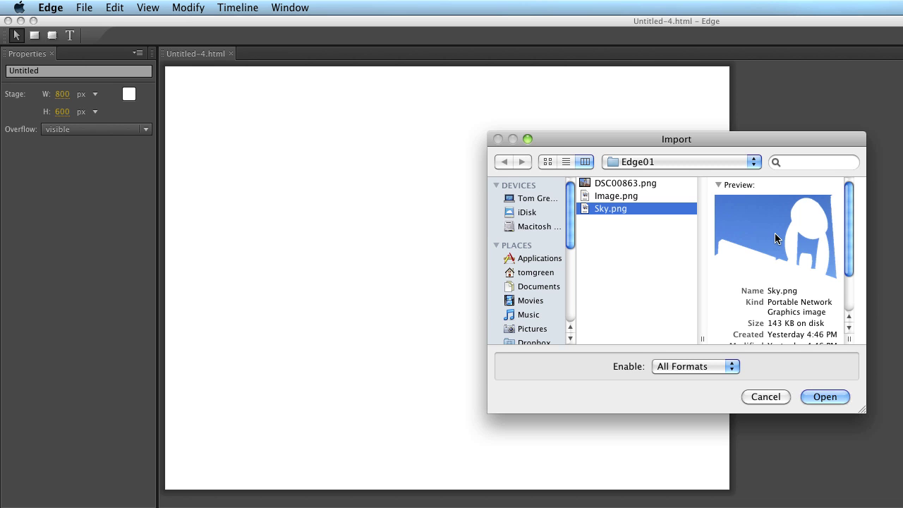
left_click(824, 397)
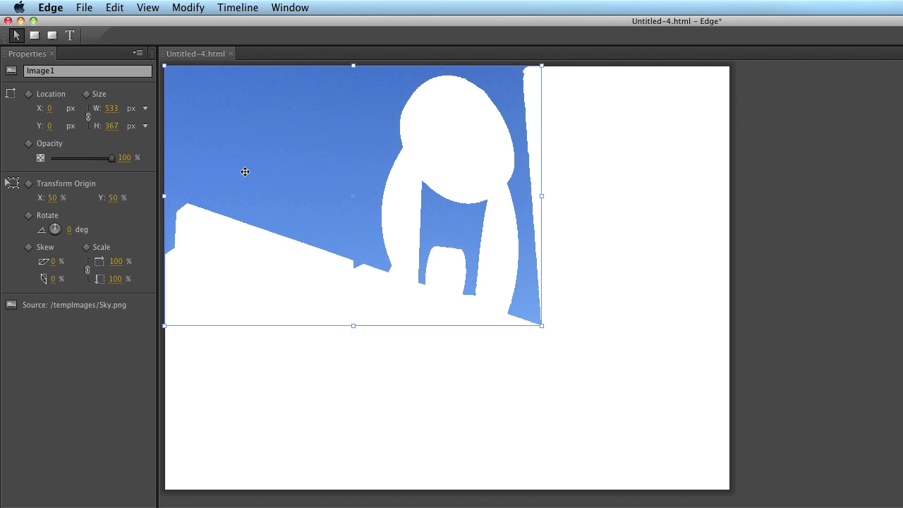
left_click(270, 340)
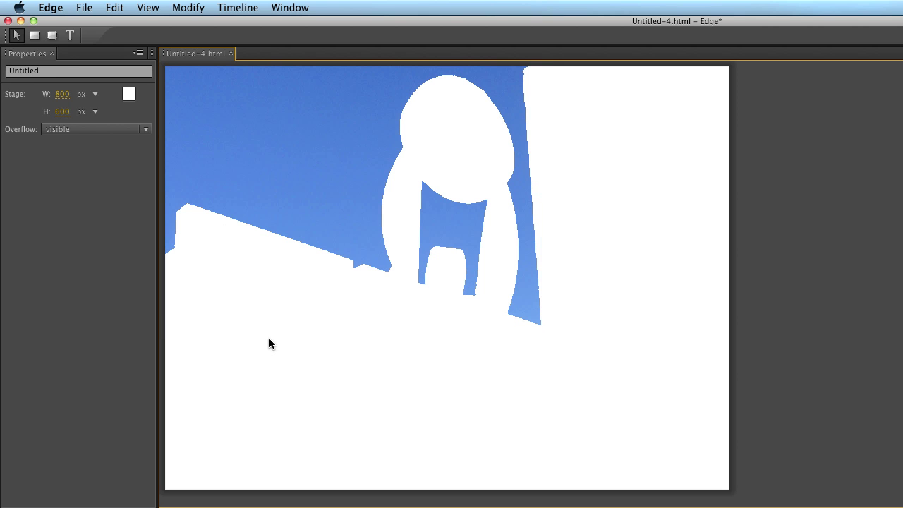
Import Image.png from the Edge01 folder on top of the sky image.
left_click(88, 10)
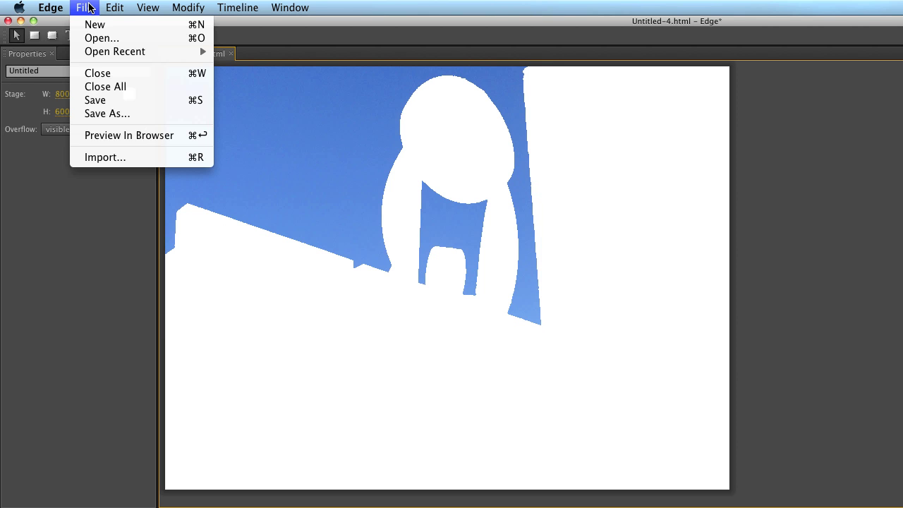
left_click(96, 159)
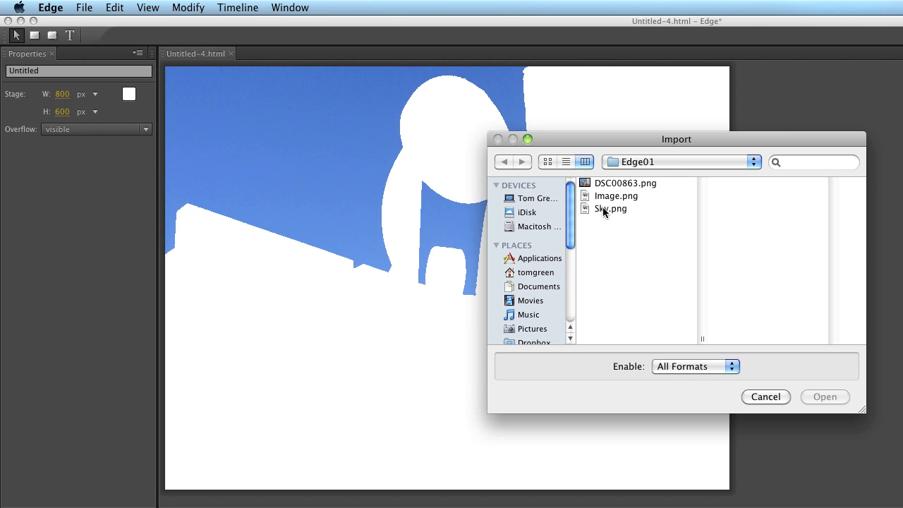
left_click(607, 197)
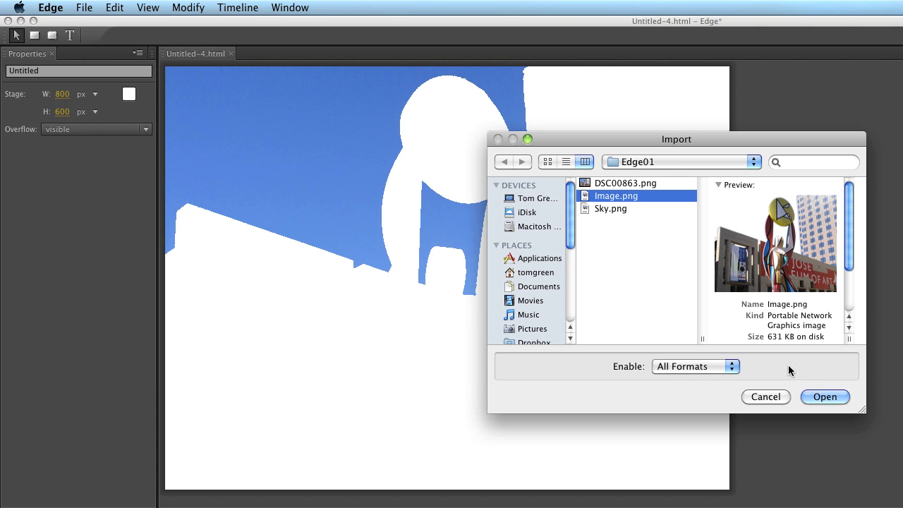
left_click(813, 396)
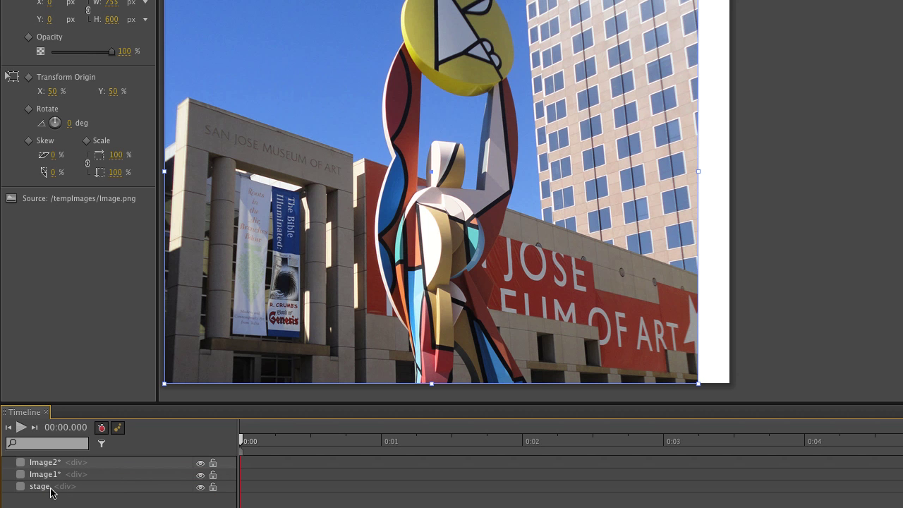
Toggle the visibility of the Image1 layer to identify it, and rename that layer as Sky.
left_click(201, 477)
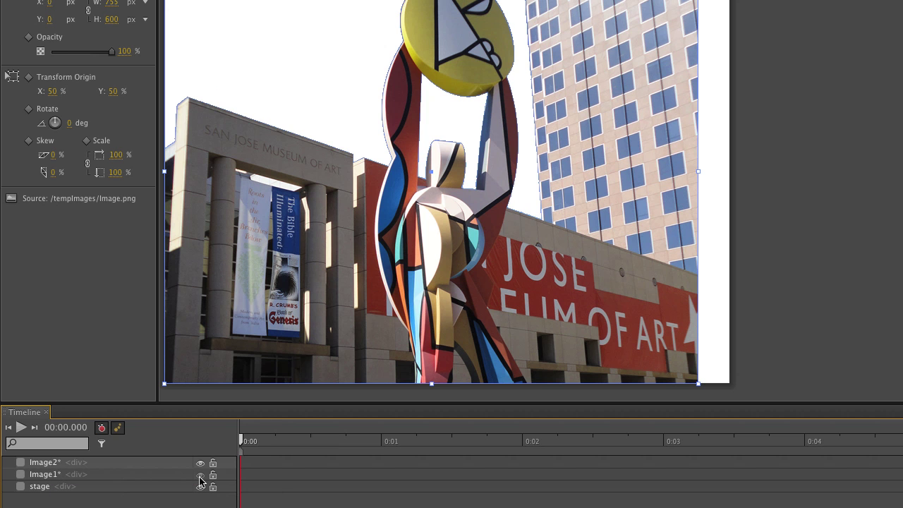
left_click(200, 477)
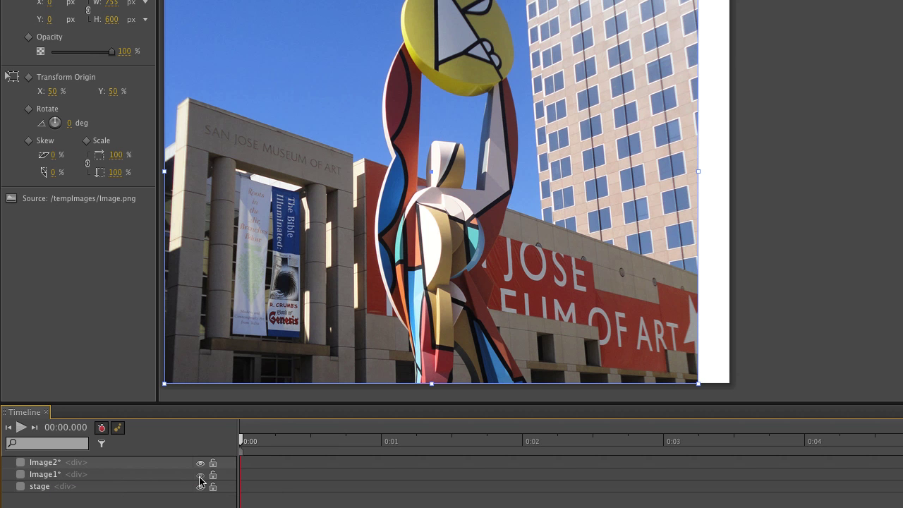
double_click(43, 475)
type("S")
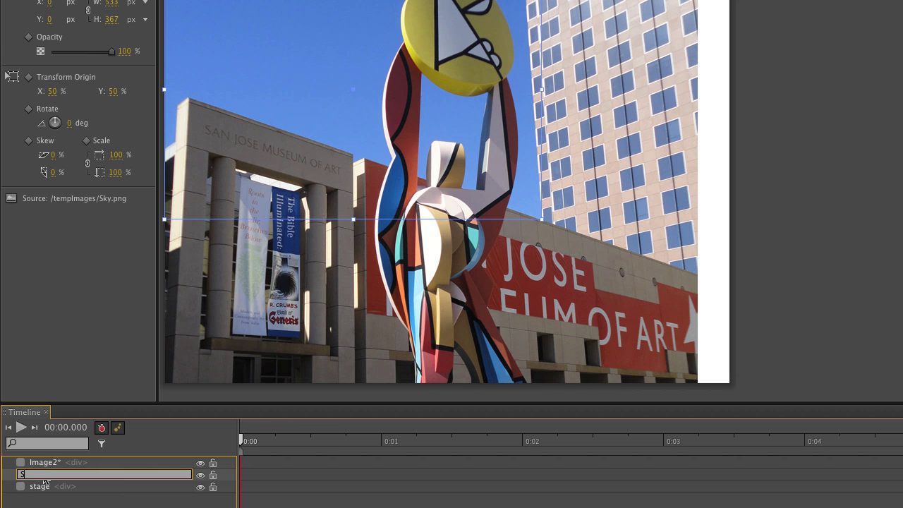
type("ky")
left_click(43, 481)
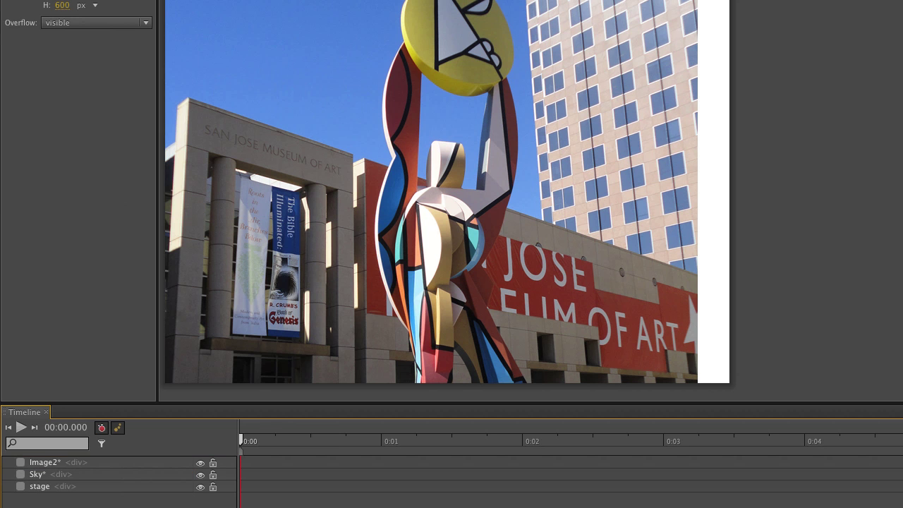
Rename the Image2 layer as Foreground.
left_click(44, 463)
double_click(44, 463)
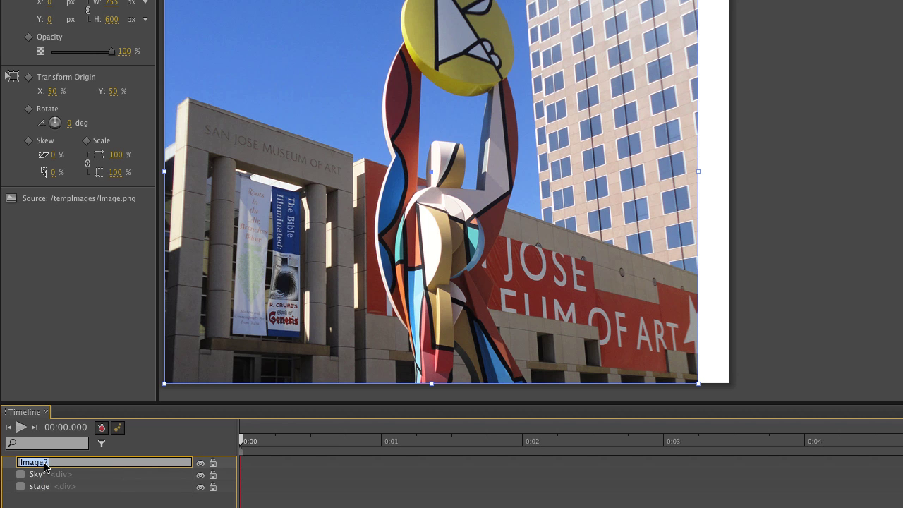
type("Foreground")
key("Return")
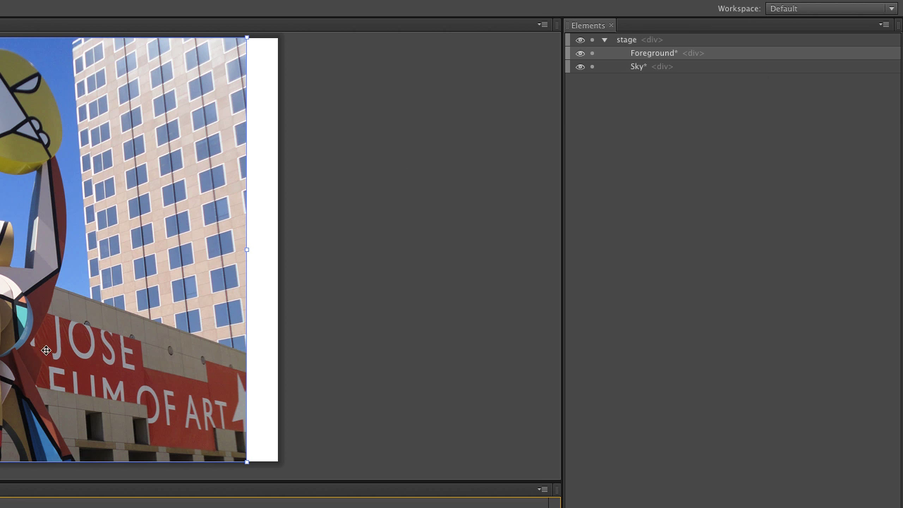
Set the stage width to 755 px.
key("Escape")
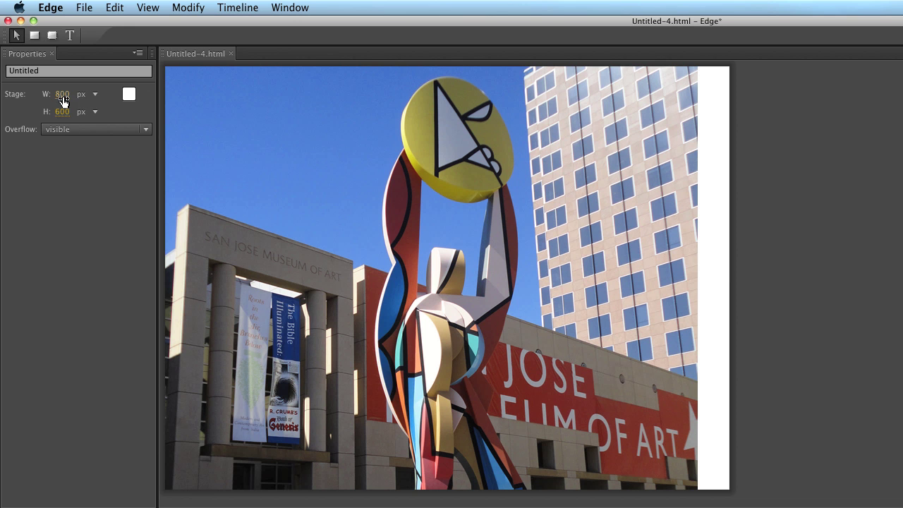
left_click_drag(63, 100, 33, 105)
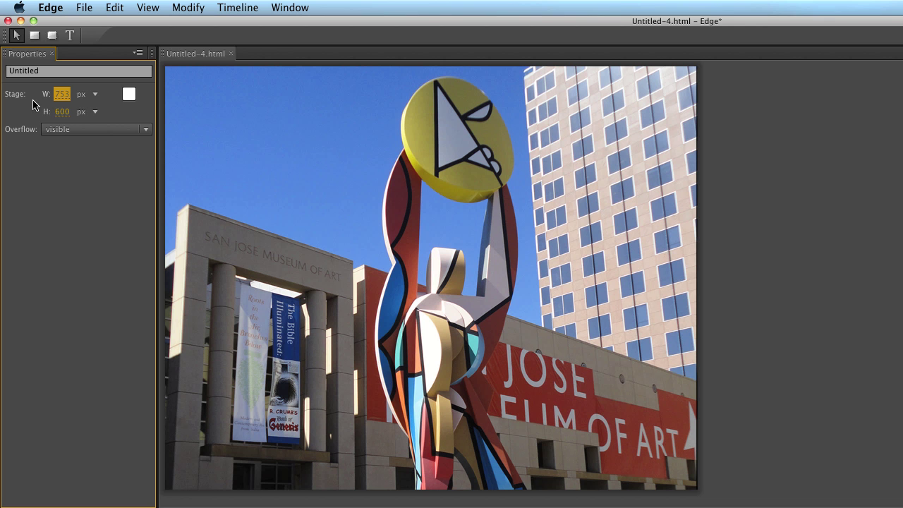
left_click(63, 96)
type("755")
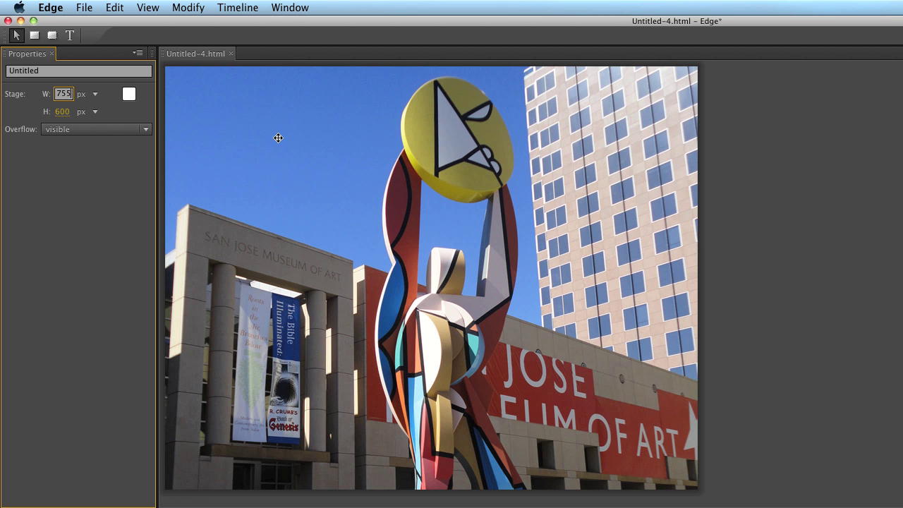
Add the text "Art" over the museum building and set its font to Verdana, Geneva, sans-serif.
left_click(70, 35)
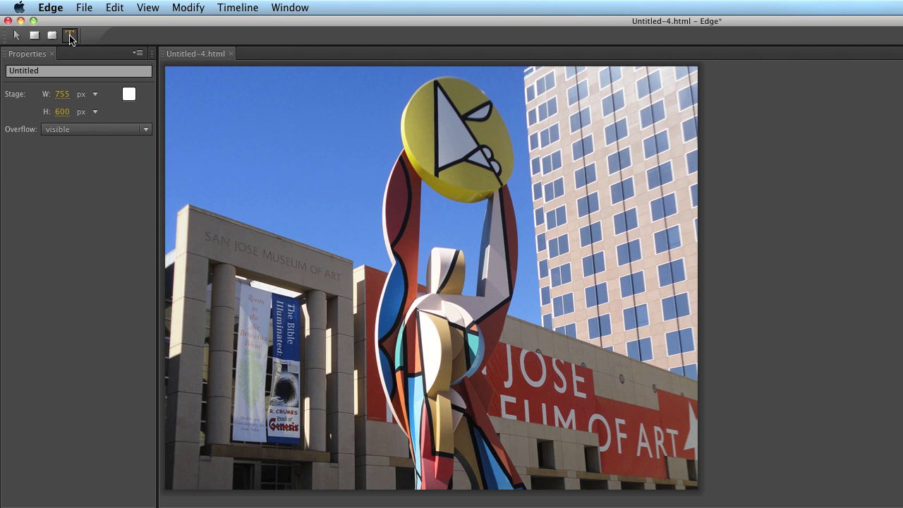
left_click(232, 257)
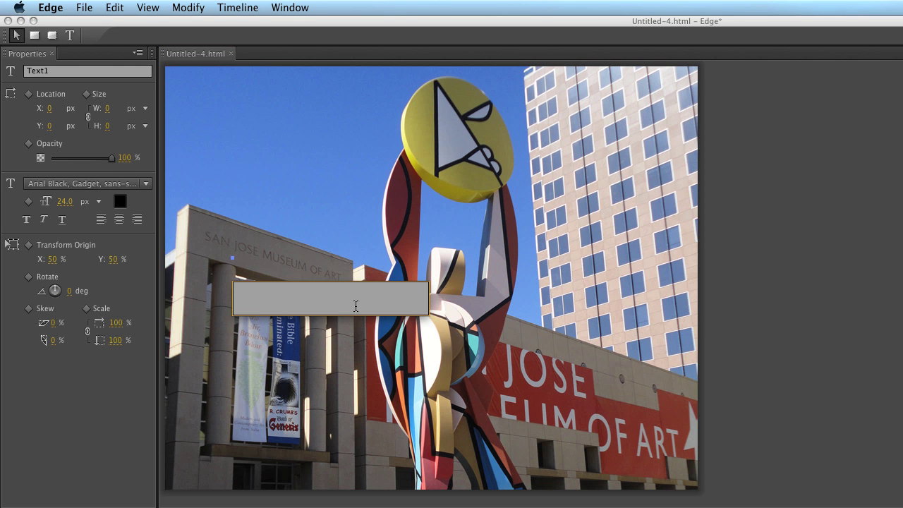
type("Art")
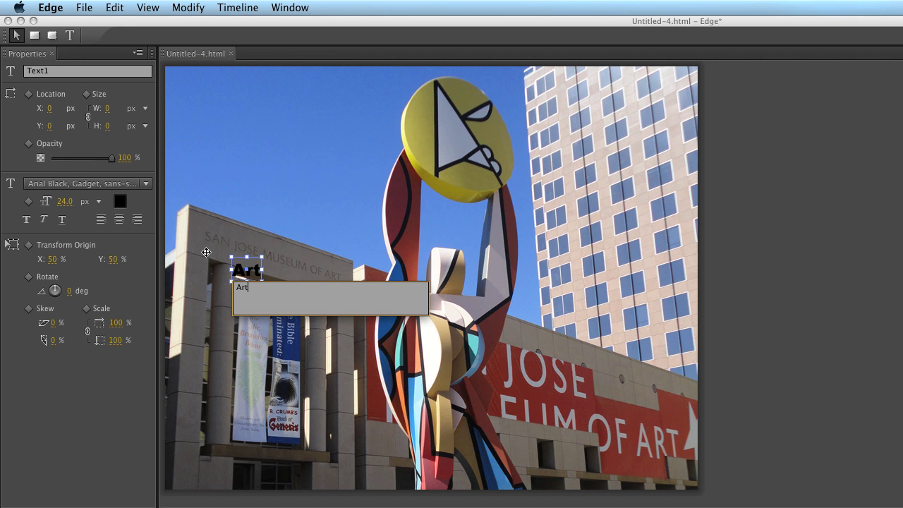
left_click(106, 185)
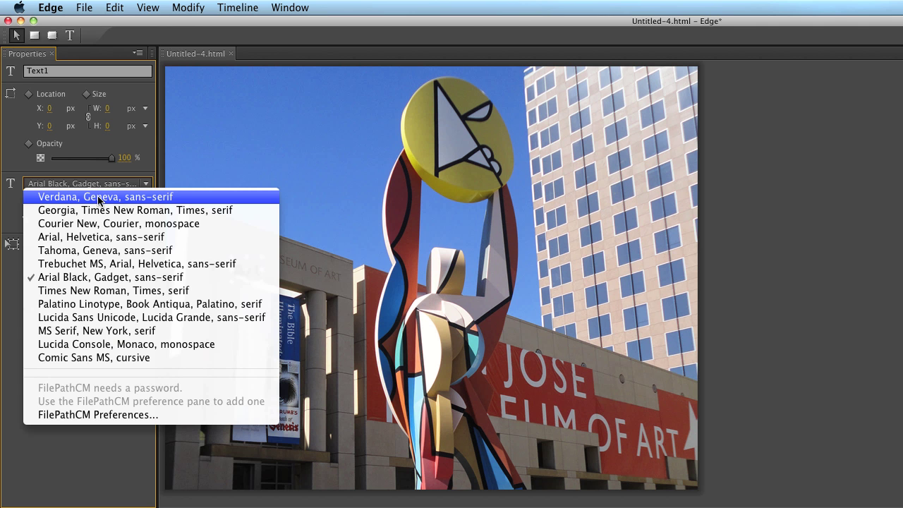
left_click(98, 199)
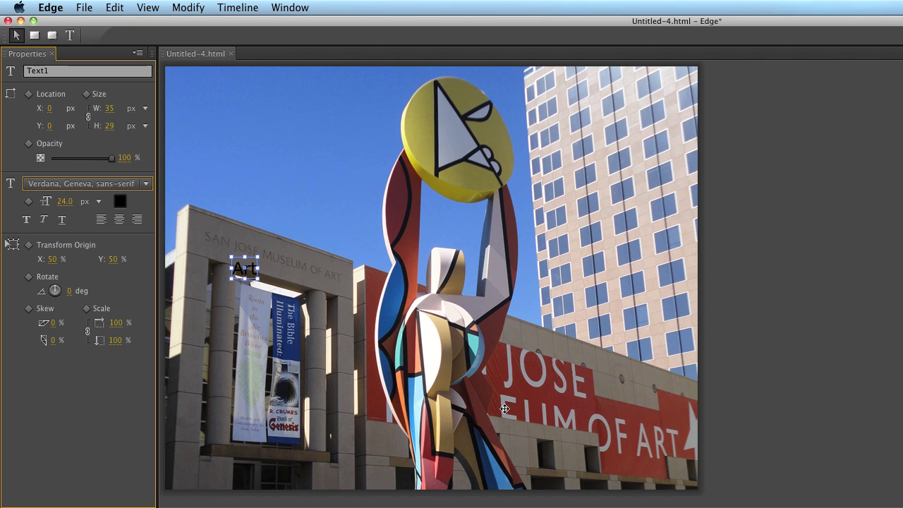
Set the Art text's size to 150 px and move it into the sky above the museum, about X -65, Y -225.
left_click(63, 204)
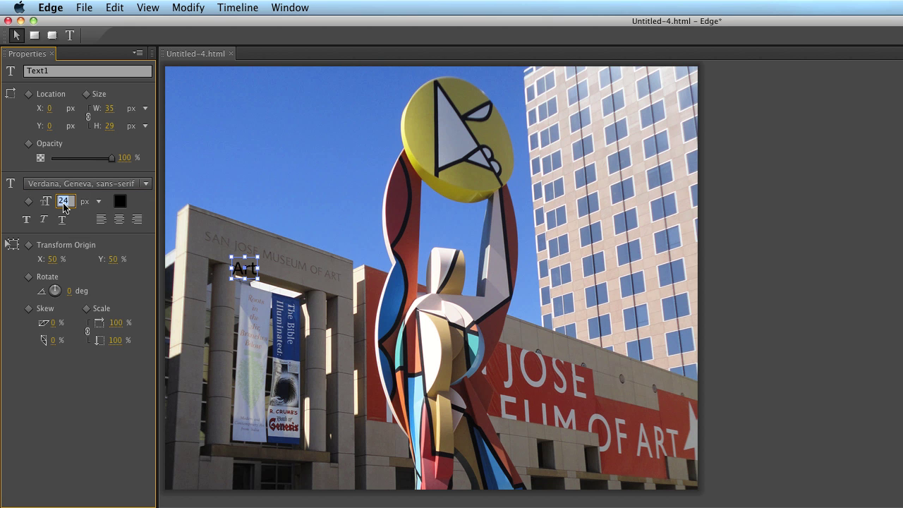
type("2")
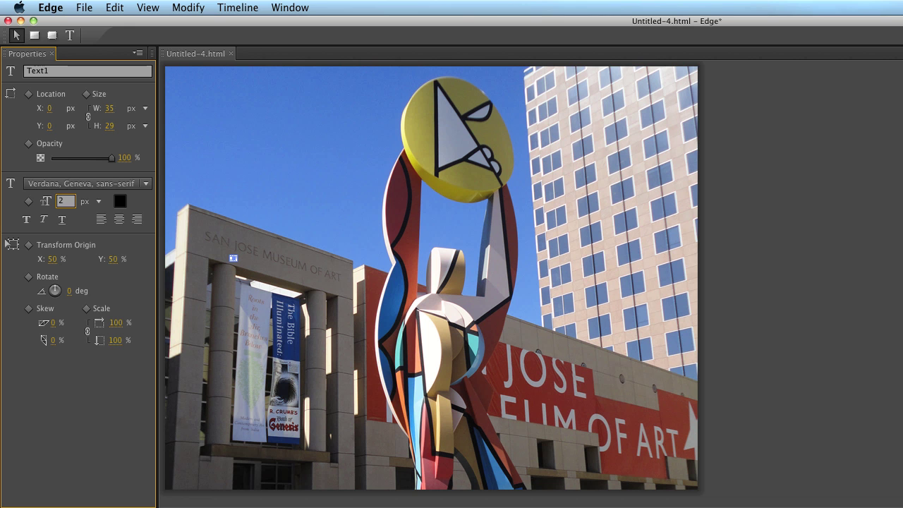
type("50")
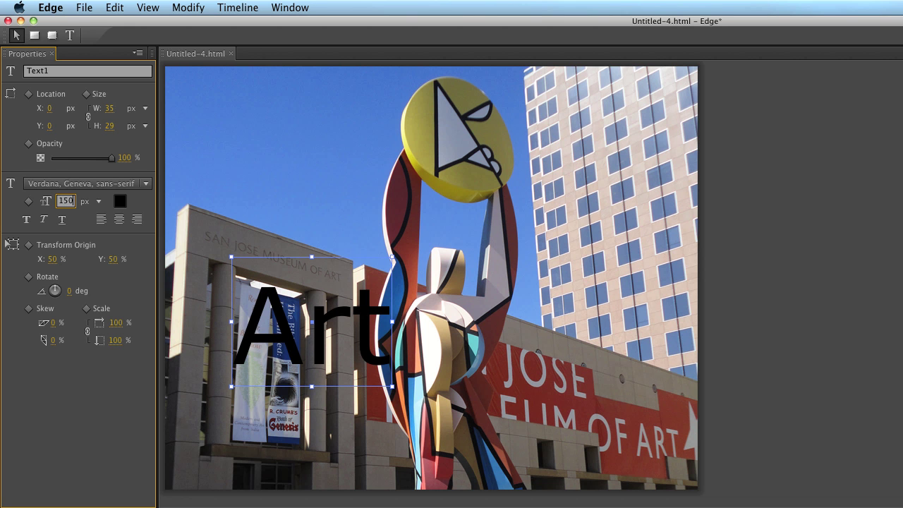
left_click(286, 338)
left_click_drag(286, 338, 236, 268)
left_click_drag(237, 245, 241, 180)
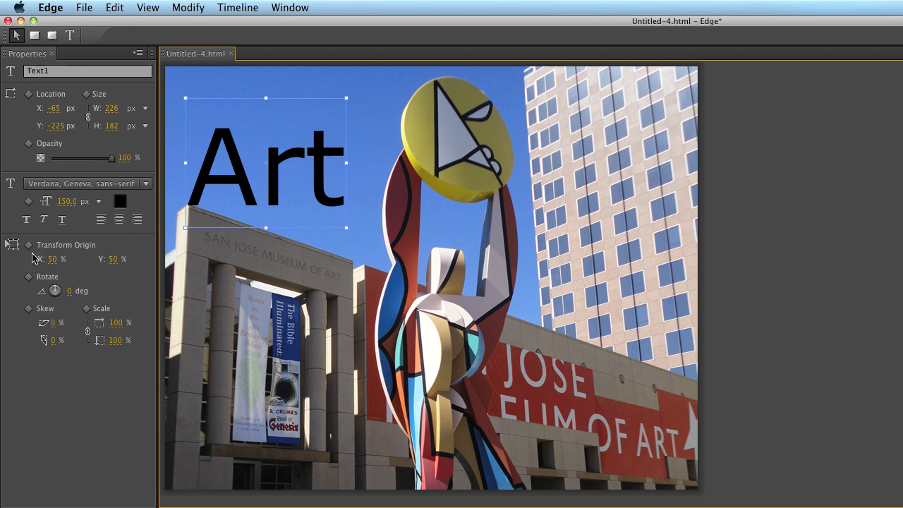
Rotate the Art text to 18 degrees and place it along the museum's sloping roofline, about X -49, Y -179.
left_click_drag(71, 296, 93, 294)
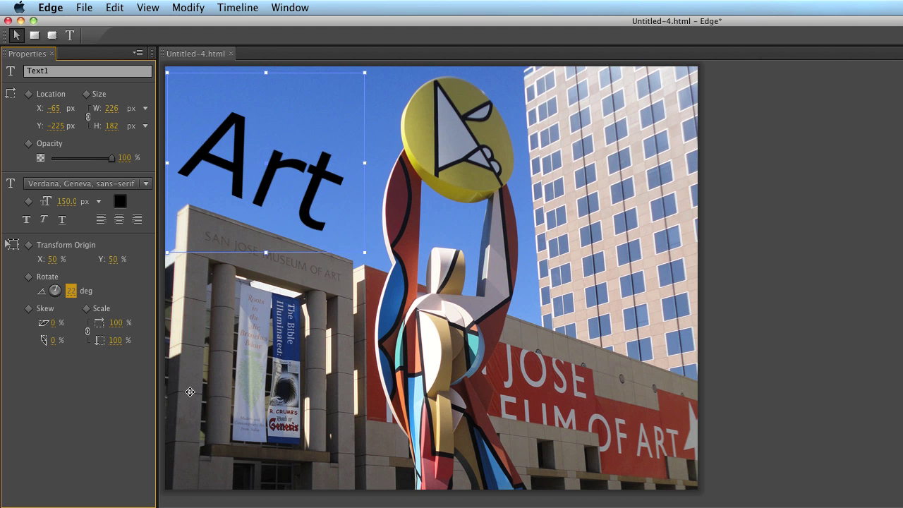
left_click_drag(265, 178, 278, 208)
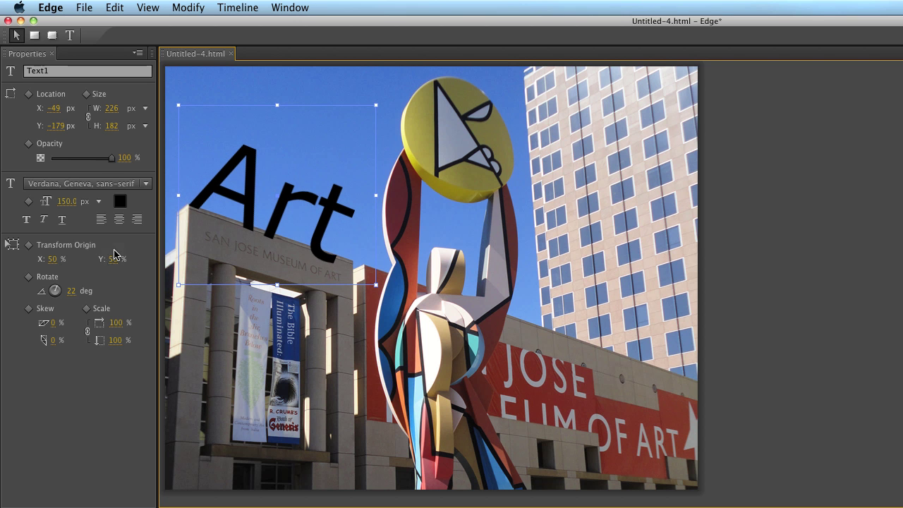
left_click(71, 290)
left_click_drag(71, 290, 69, 291)
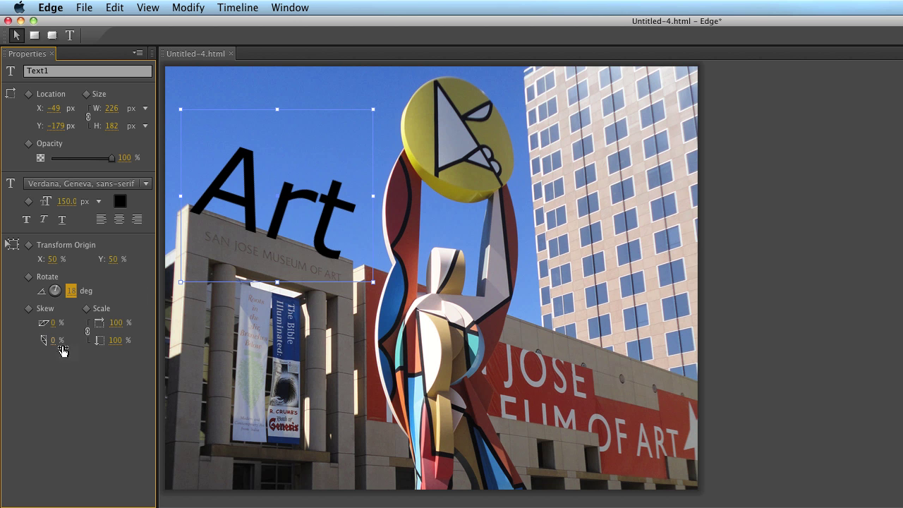
Skew the Art text horizontally by 14% and move it down over the museum entrance, about X -61, Y -32.
left_click_drag(53, 328, 63, 324)
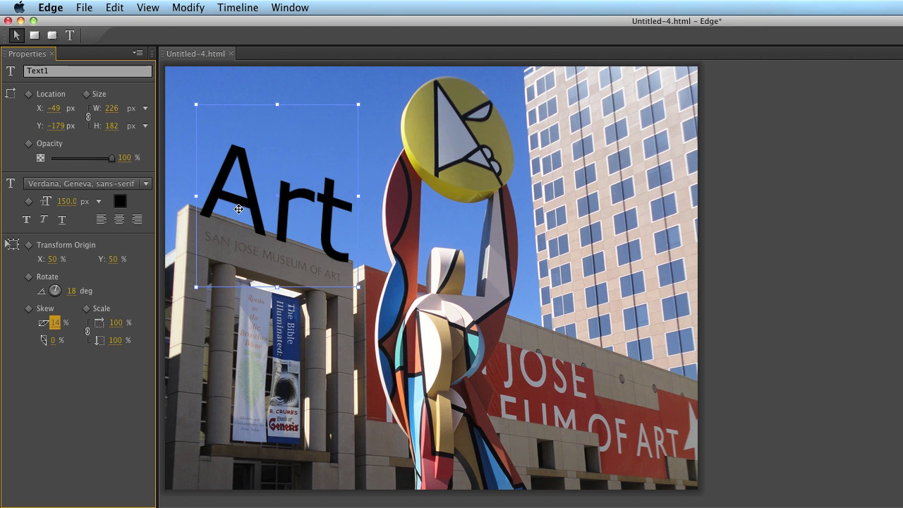
left_click_drag(245, 197, 237, 300)
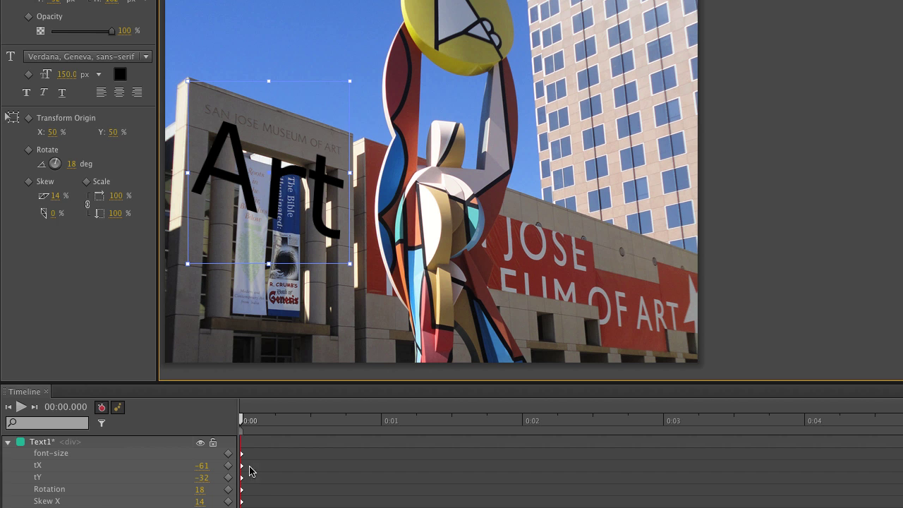
At 0:01 on the timeline, move the Art text straight up to Y -184 px so it rises above the museum roofline.
left_click_drag(243, 421, 381, 428)
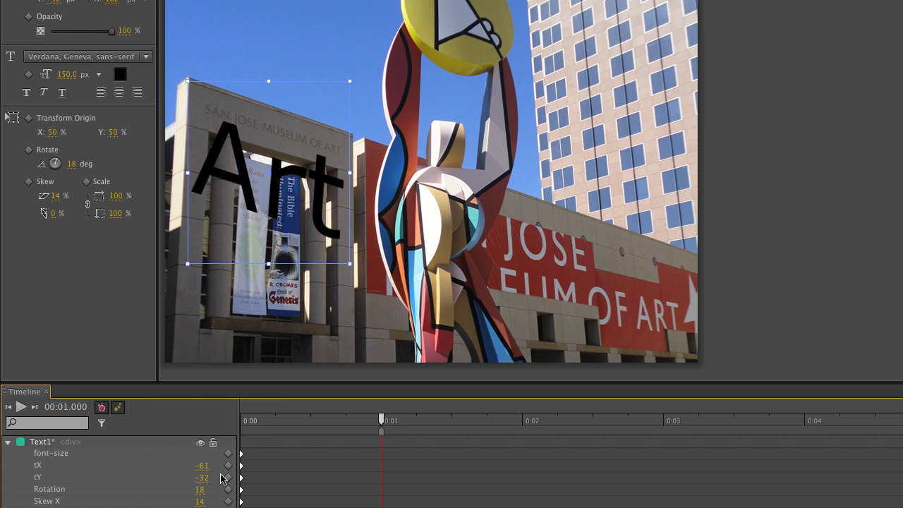
left_click(235, 176)
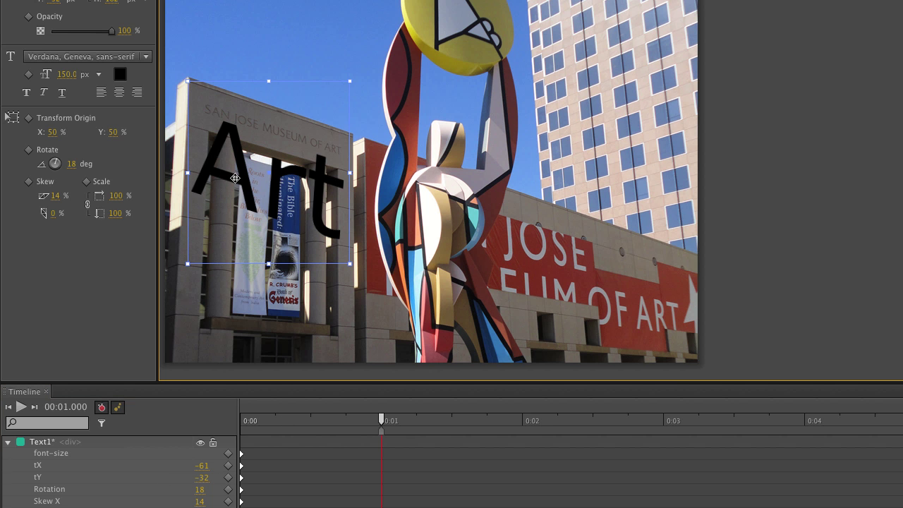
key("Up")
key("Up")
key("Up")
key("Up")
key("Up")
key("Up")
key("Up")
key("Up")
key("Up")
key("Up")
key("Up")
key("Up")
key("Up")
key("Up")
key("Up")
key("Up")
key("Up")
key("Up")
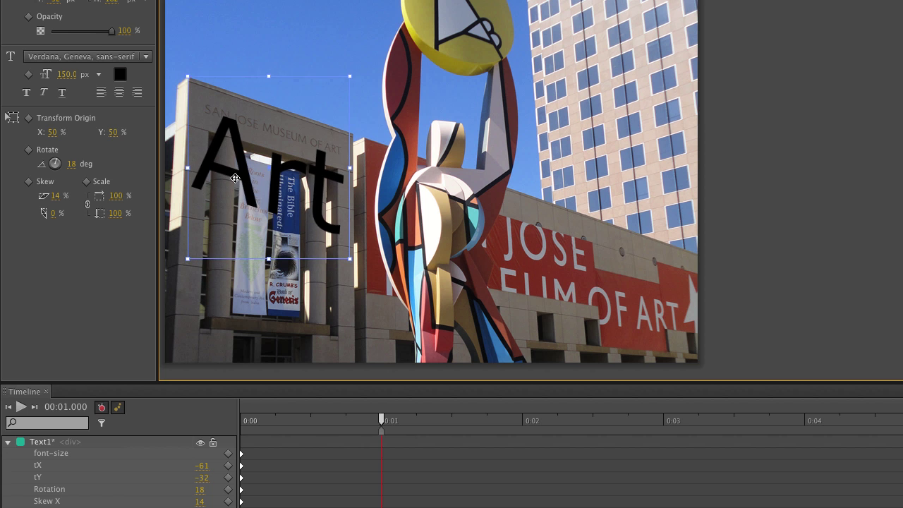
key("Up")
key("Up")
key("Up")
key("Up")
key("Up")
key("Up")
key("Up")
key("Up")
key("Up")
key("Up")
key("Up")
key("Up")
key("Up")
key("Up")
key("Up")
key("Up")
key("Up")
key("Up")
key("Up")
key("Up")
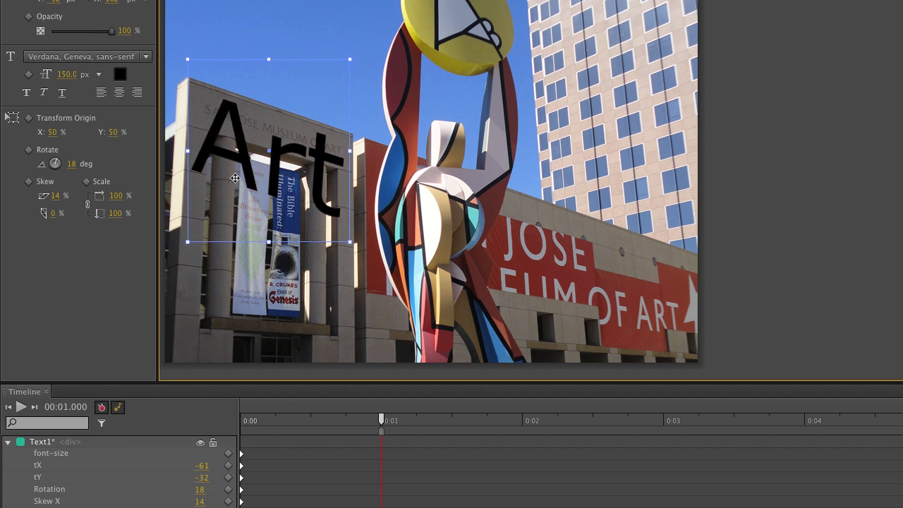
key("Up")
key("Up")
key("Up")
key("Up")
key("Up")
key("Up")
key("Up")
key("Up")
key("Up")
key("Up")
key("Up")
key("Up")
key("Up")
key("Up")
key("Up")
key("Up")
key("Up")
key("Up")
key("Up")
key("Up")
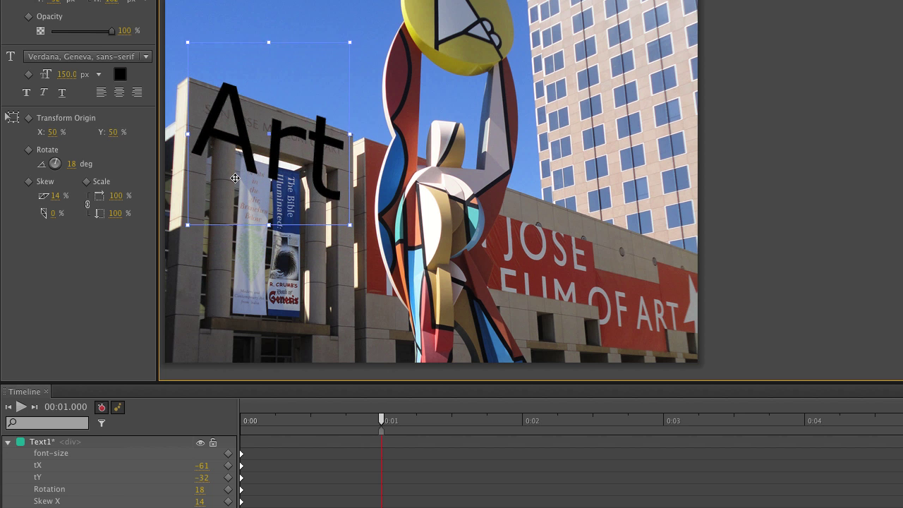
key("Up")
key("Up")
key("Up")
key("Up")
key("Up")
key("Up")
key("Up")
key("Up")
key("Up")
key("Up")
key("Up")
key("Up")
key("Up")
key("Up")
key("Up")
key("Up")
key("Up")
key("Up")
key("Up")
key("Up")
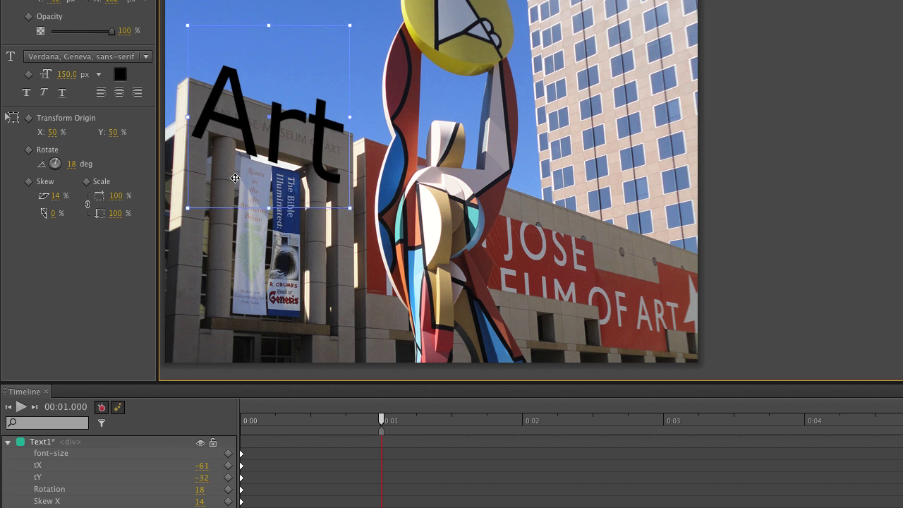
key("Up")
key("Up")
key("Up")
key("Up")
key("Up")
key("Up")
key("Up")
key("Up")
key("Up")
key("Up")
key("Up")
key("Up")
key("Up")
key("Up")
key("Up")
key("Up")
key("Up")
key("Up")
key("Up")
key("Up")
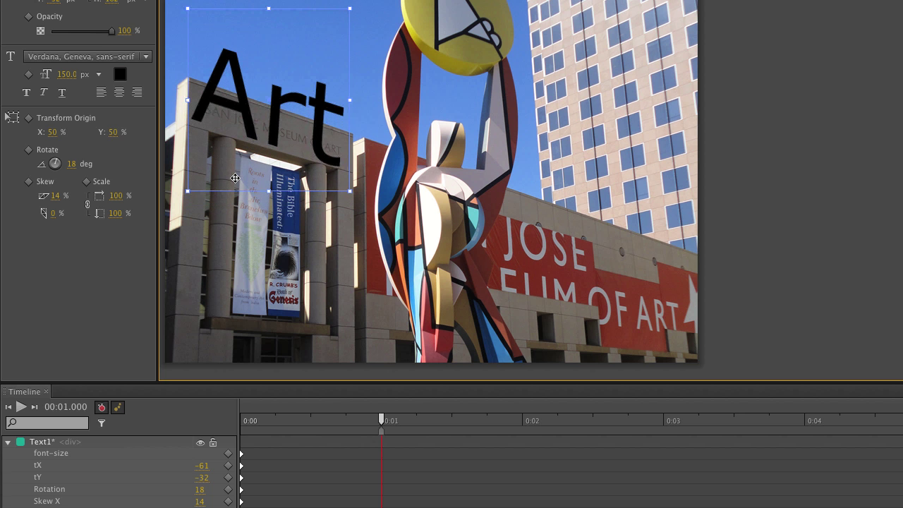
key("Up")
key("Up")
key("Up")
key("Up")
key("Up")
key("Up")
key("Up")
key("Up")
key("Up")
key("Up")
key("Up")
key("Up")
key("Up")
key("Up")
key("Up")
key("Up")
key("Up")
key("Up")
key("Up")
key("Up")
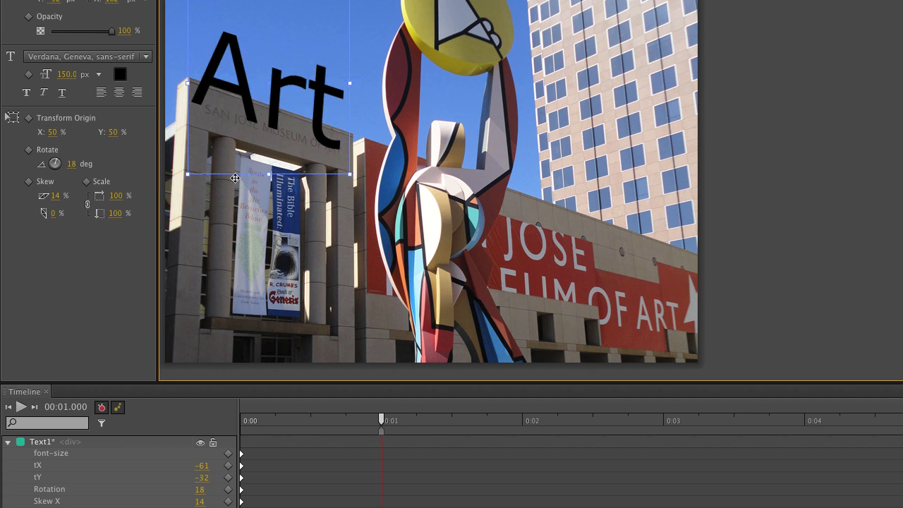
key("Up")
key("Up")
key("Up")
key("Up")
key("Up")
key("Up")
key("Up")
key("Up")
key("Up")
key("Up")
key("Up")
key("Up")
key("Up")
key("Up")
key("Up")
key("Up")
key("Up")
key("Up")
key("Up")
key("Up")
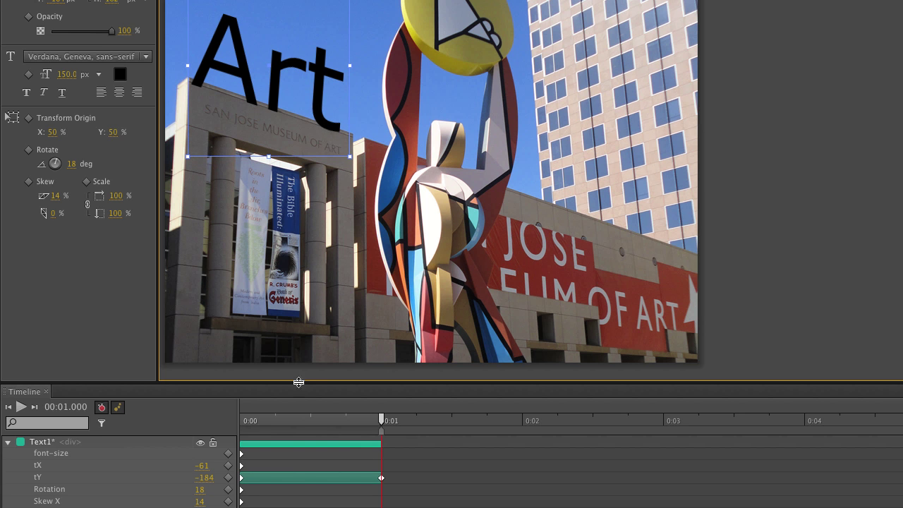
left_click_drag(380, 424, 378, 442)
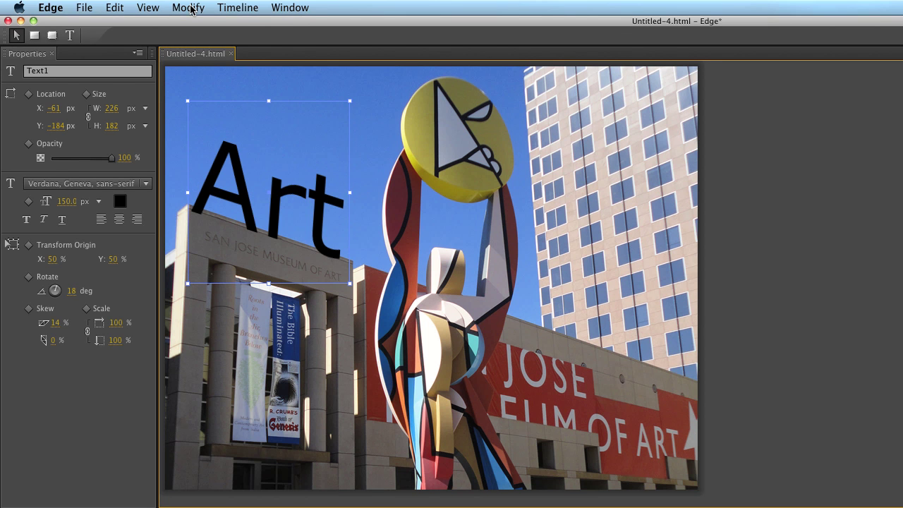
Send the Art text backward behind the Foreground image and play the animation from the start.
left_click(188, 8)
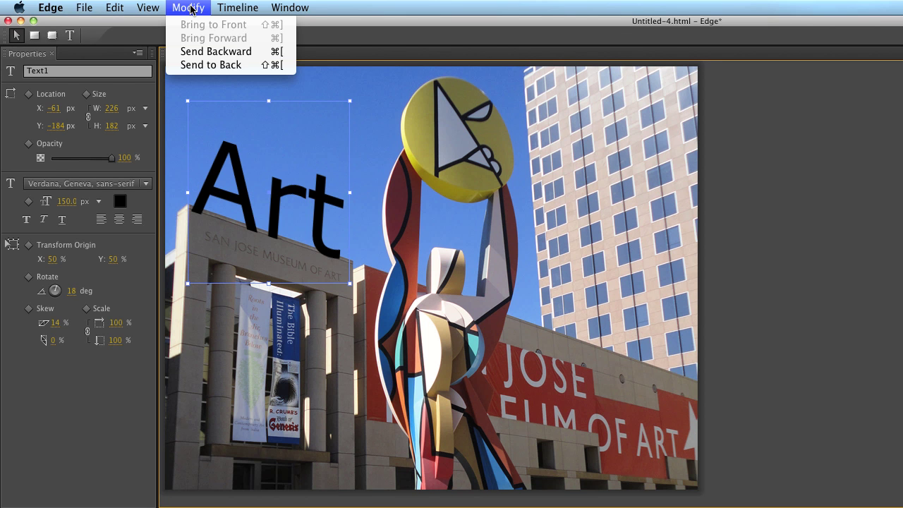
left_click(189, 52)
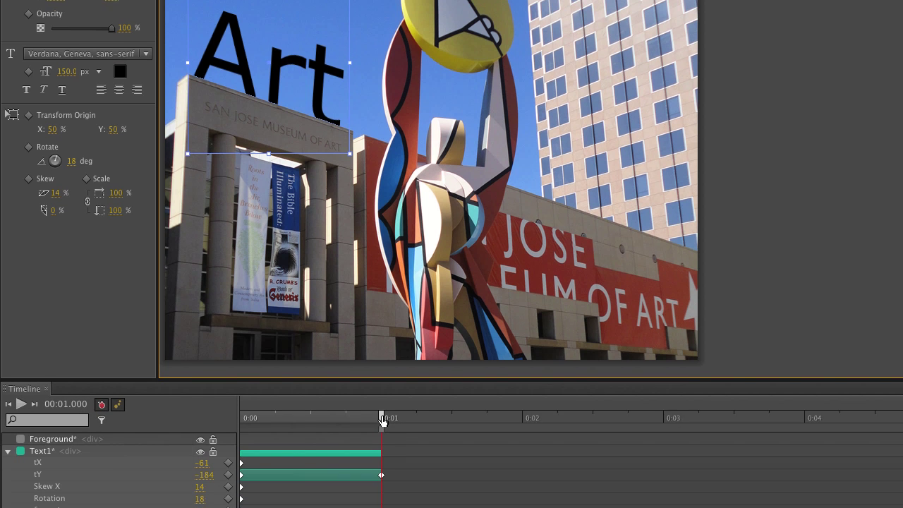
left_click_drag(381, 420, 237, 423)
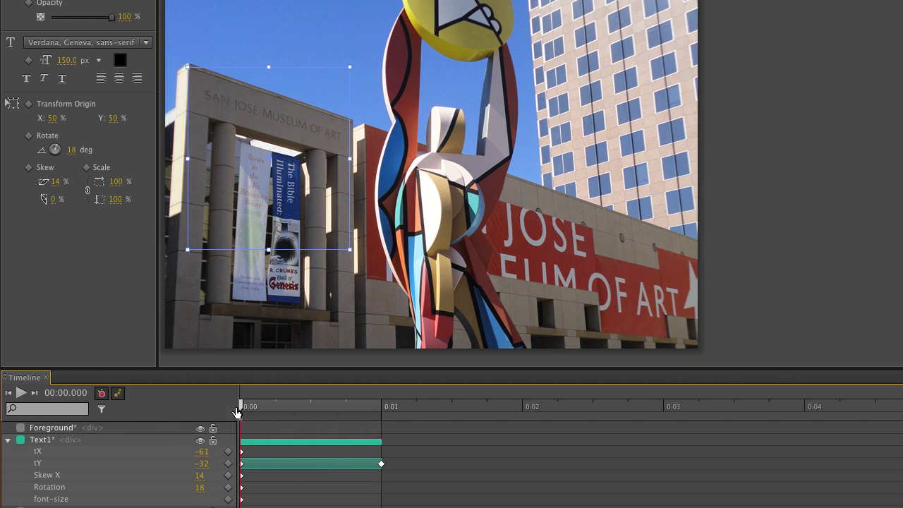
key("space")
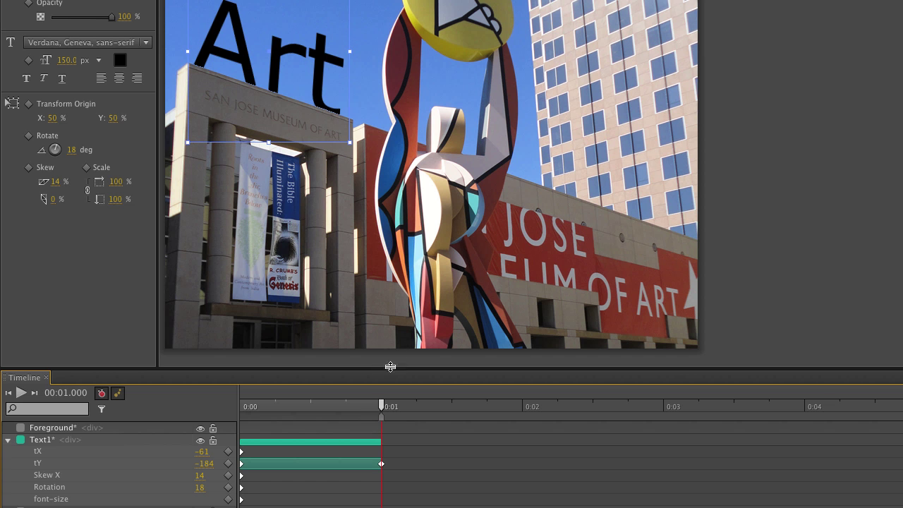
Animate the Art text's opacity from 51% at 0:00 to 100% at 0:01.
left_click_drag(381, 412, 235, 406)
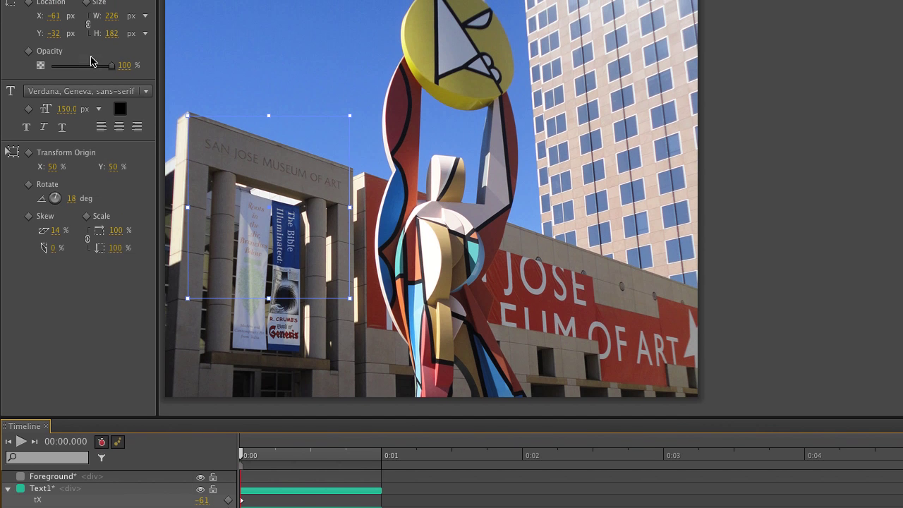
left_click_drag(111, 66, 79, 67)
left_click_drag(82, 67, 84, 68)
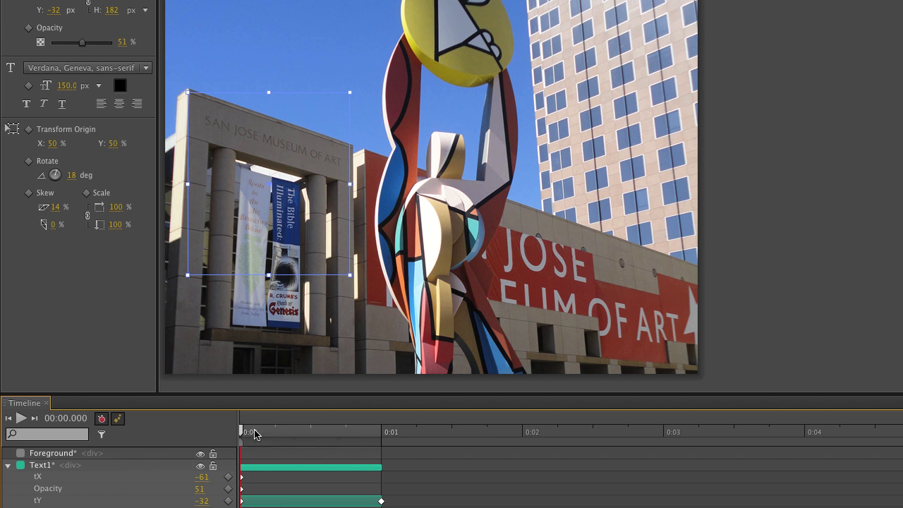
left_click_drag(243, 433, 385, 448)
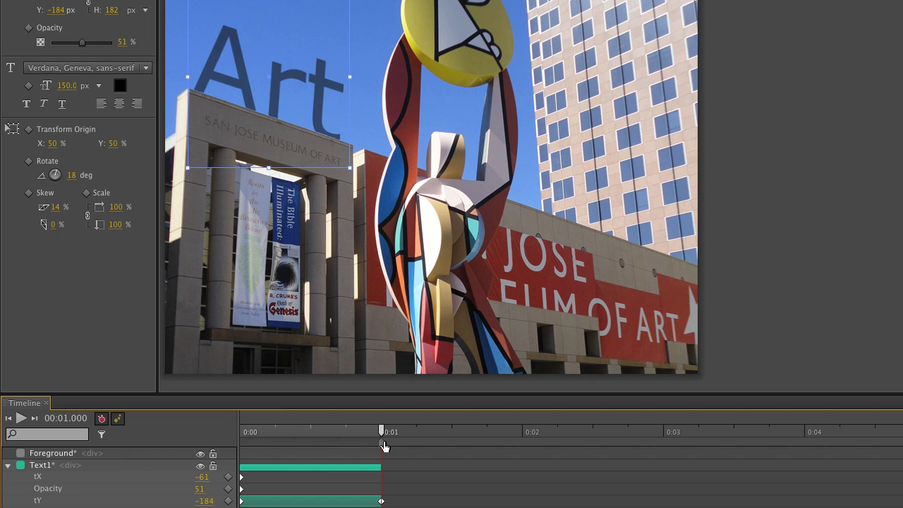
left_click_drag(83, 44, 124, 52)
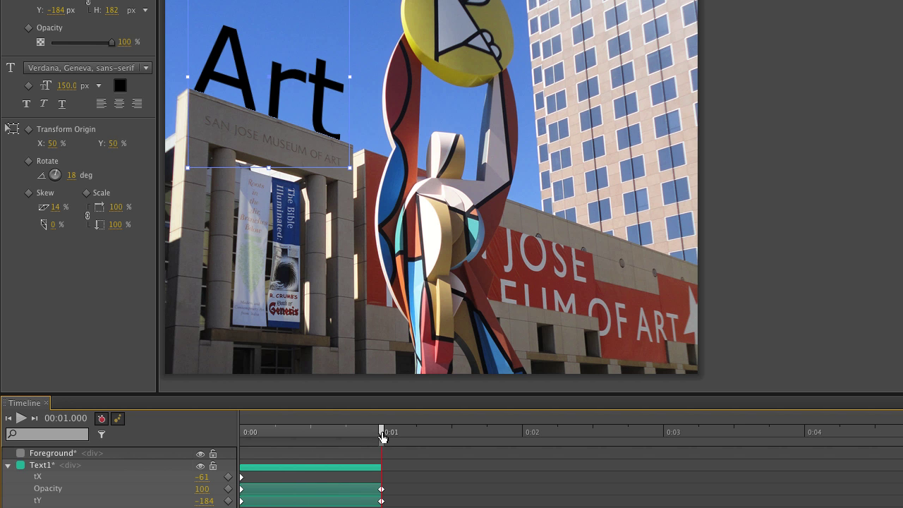
mouse_move(380, 435)
left_mouse_down()
mouse_move(240, 435)
mouse_move(417, 432)
mouse_move(325, 432)
mouse_move(390, 433)
mouse_move(380, 438)
left_mouse_up()
Apply easeOutBack easing to the Art text's transition and play the animation from the start.
left_click(242, 67)
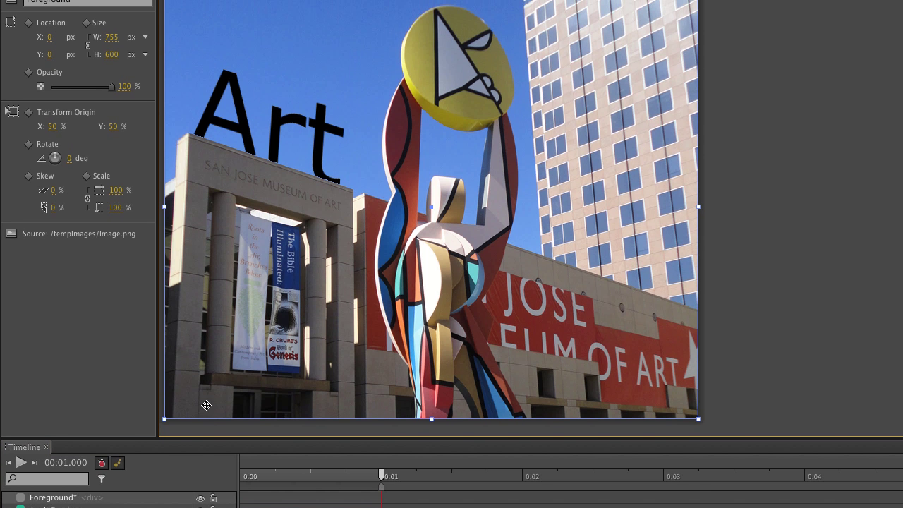
left_click(302, 506)
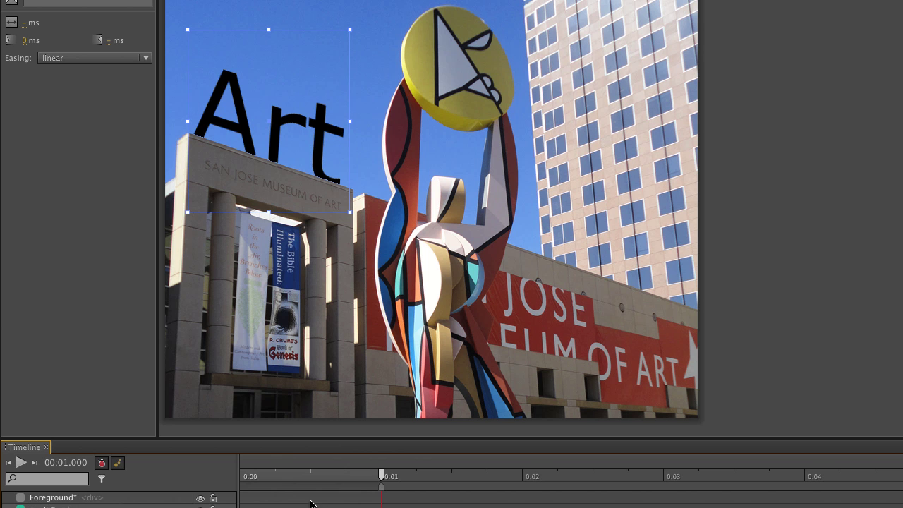
left_click(80, 59)
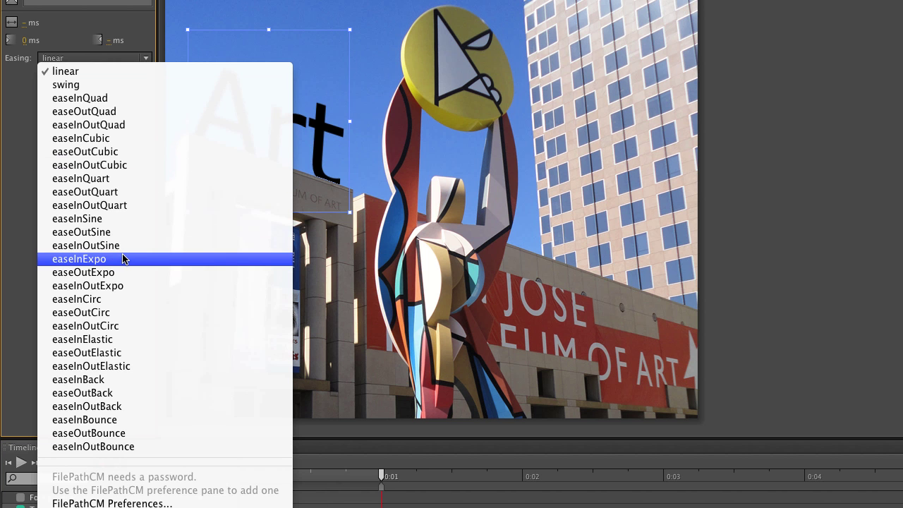
left_click(108, 393)
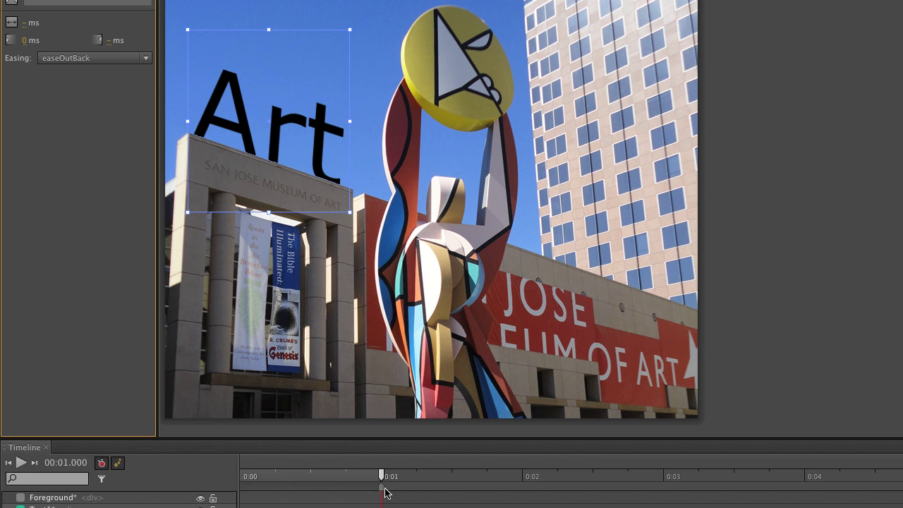
left_click_drag(381, 480, 228, 478)
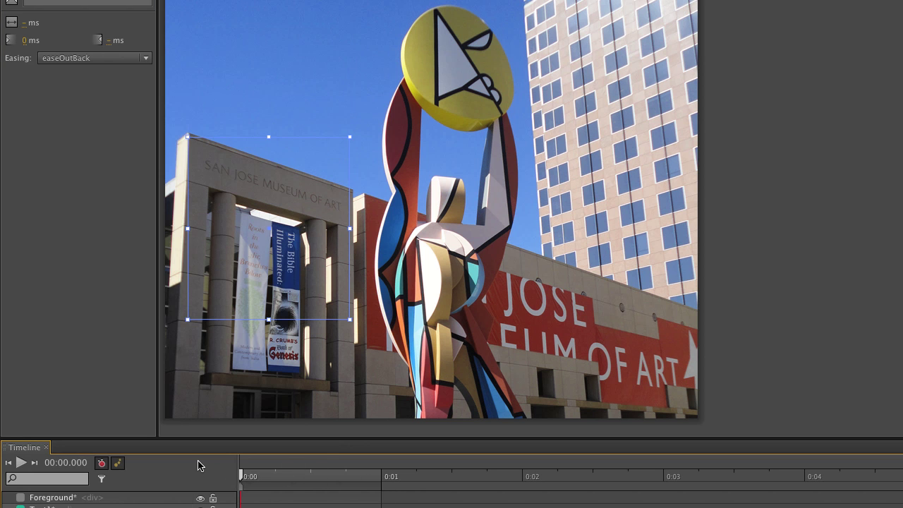
key("space")
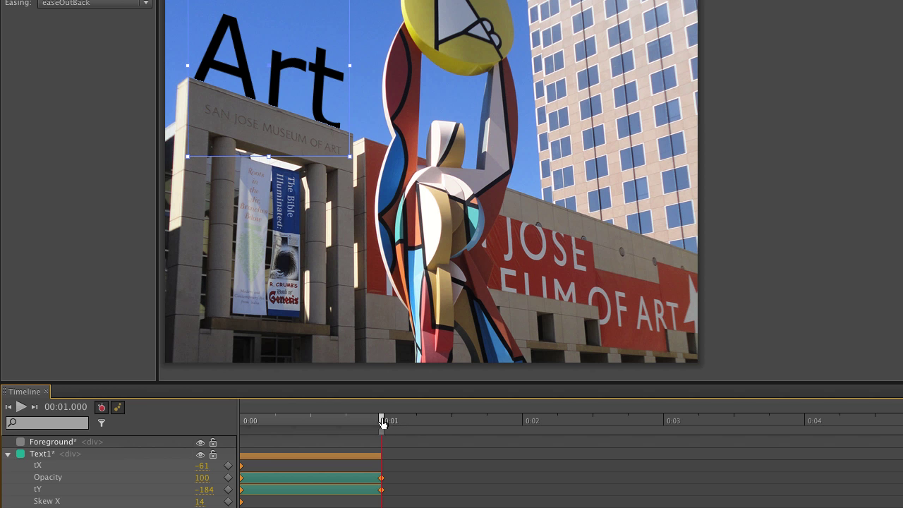
Paste an inverted copy of the Art text's transition starting at 0:02 on the timeline.
left_click_drag(392, 422, 523, 428)
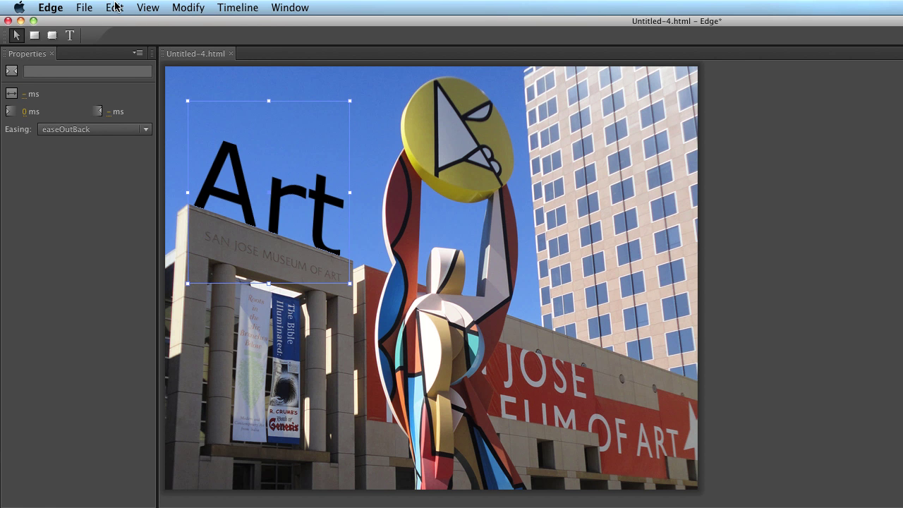
left_click(115, 7)
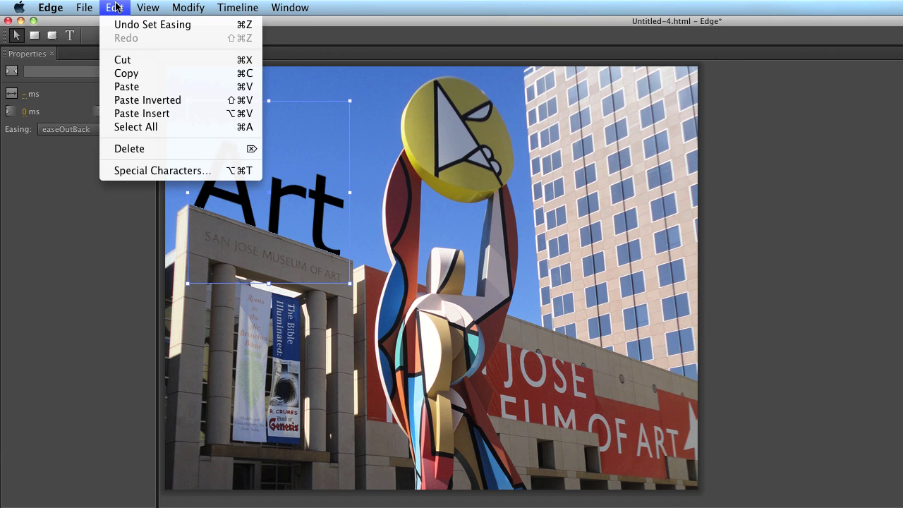
left_click(118, 102)
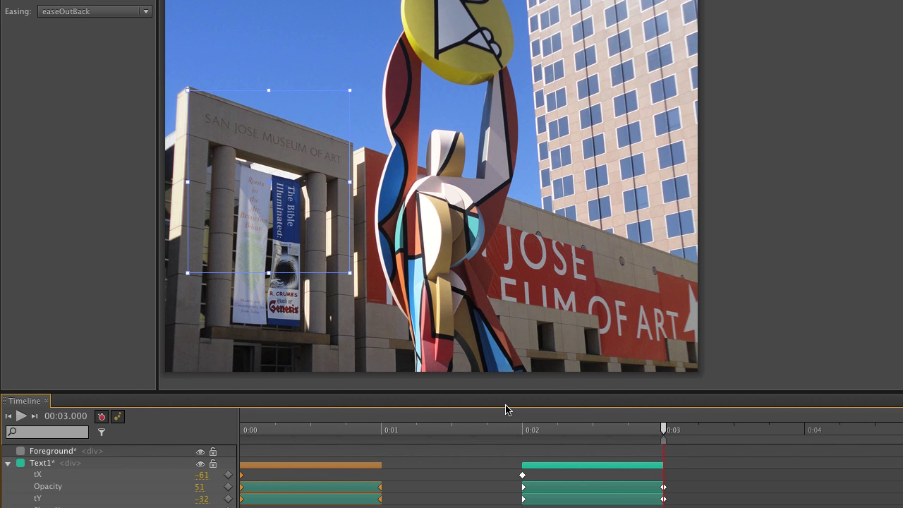
Check the pasted inverted transition at 0:02 and play the whole Art text animation from 0:00.
left_click(523, 429)
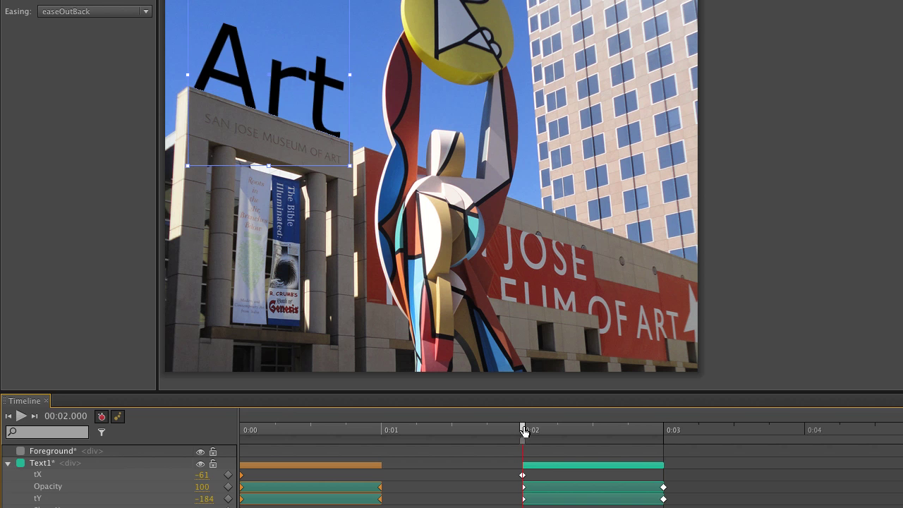
left_click_drag(522, 429, 193, 401)
key("space")
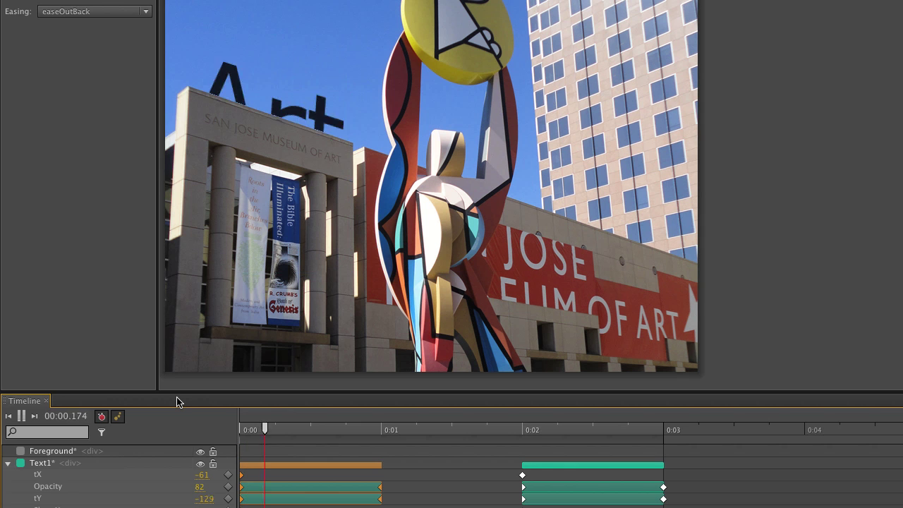